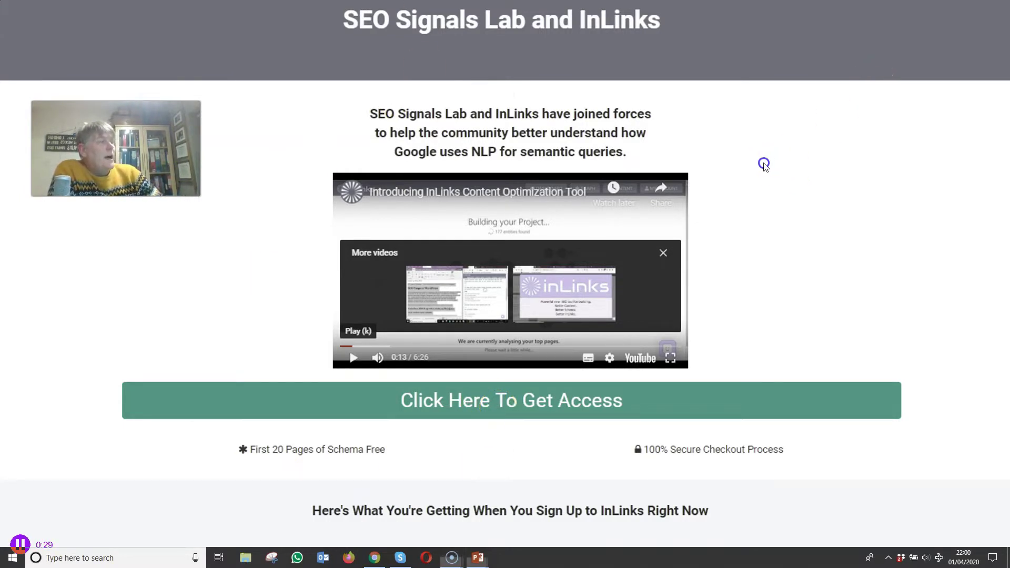
Point out the WebmasterWorld Google AdSense forum result among the 'google adsense forum' search results
click(765, 164)
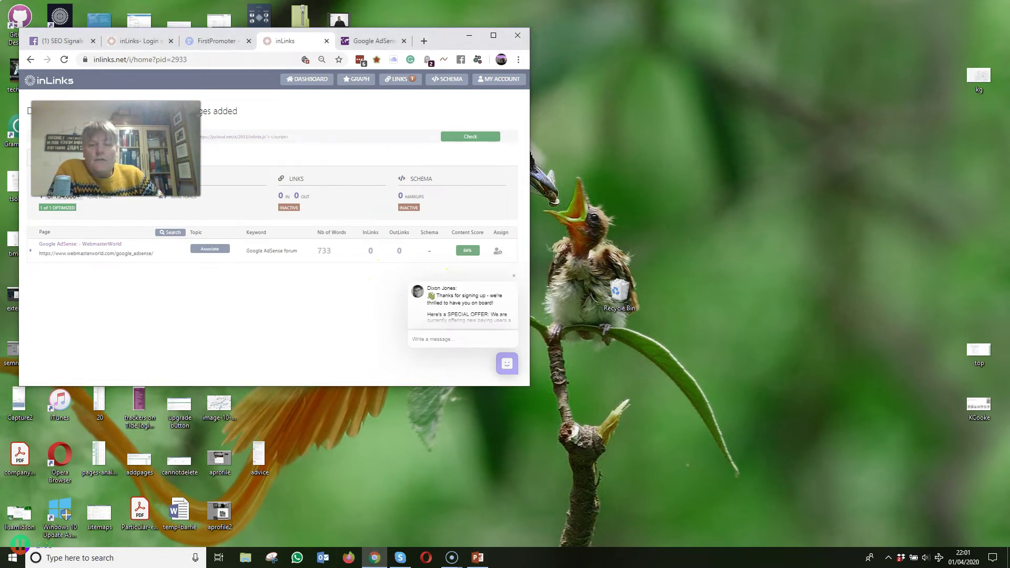
Minimize and restore Chrome, then resize it so the webmasterworld.com dashboard fills the screen
click(375, 557)
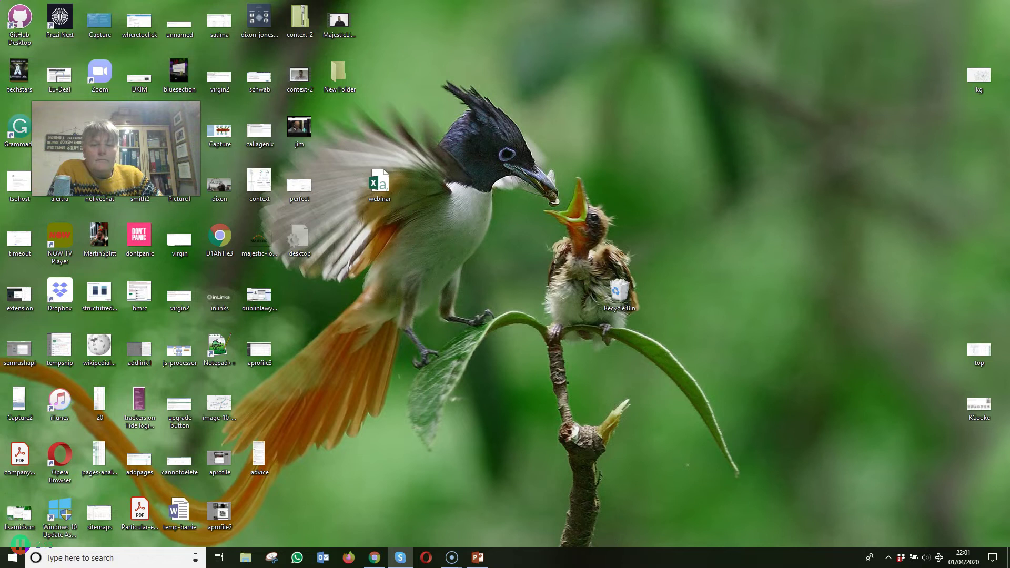
click(375, 558)
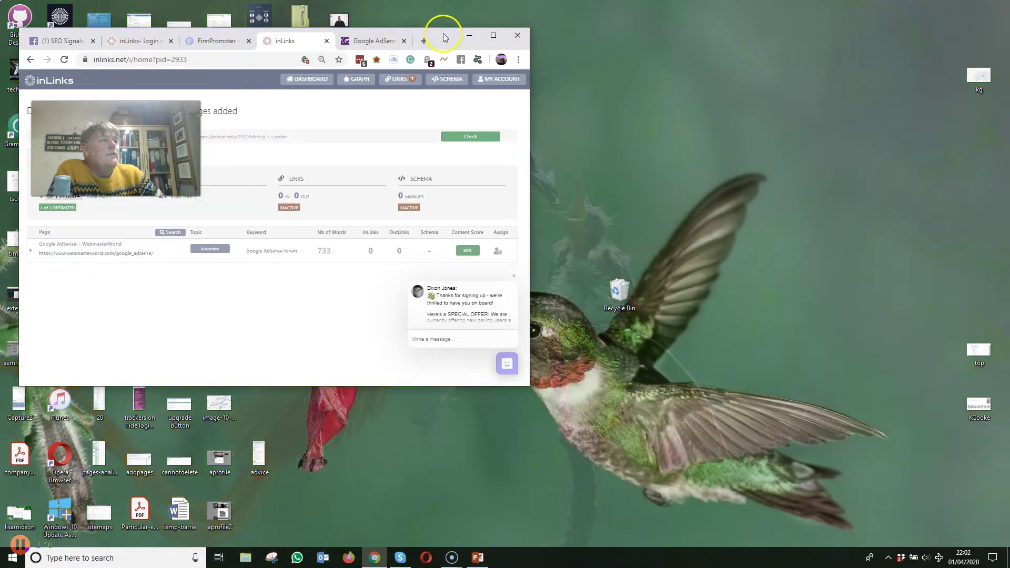
mouse_move(471, 35)
mouse_down()
mouse_move(527, 26)
mouse_move(475, 28)
mouse_up()
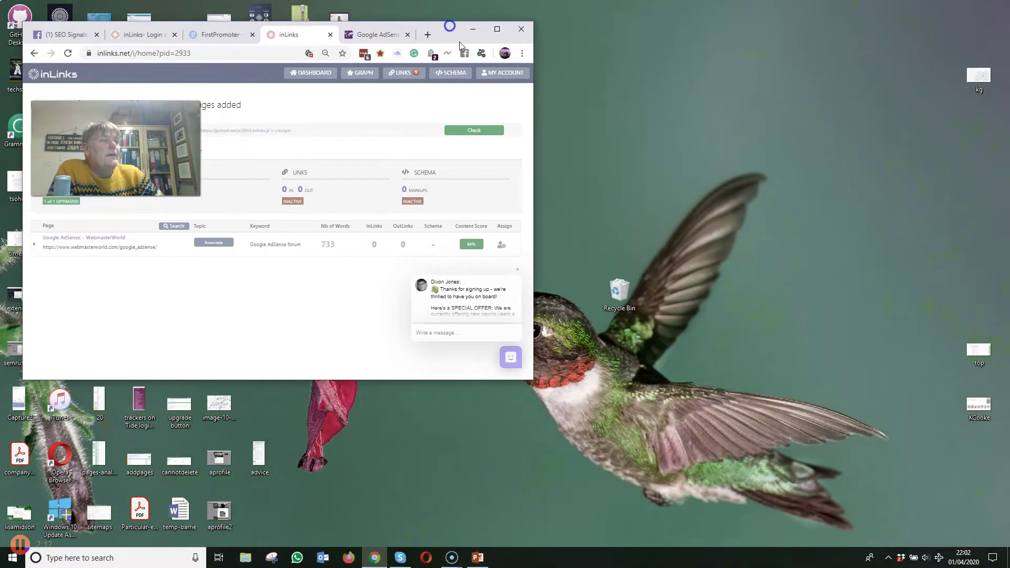
drag(532, 377, 1006, 551)
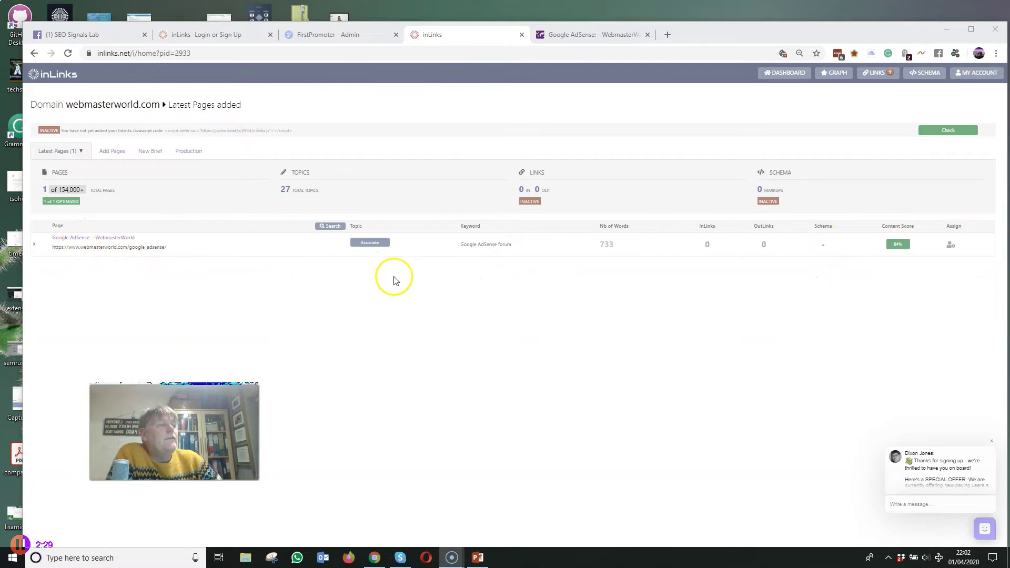
Associate the topic Google with the WebmasterWorld AdSense page and save it
click(372, 243)
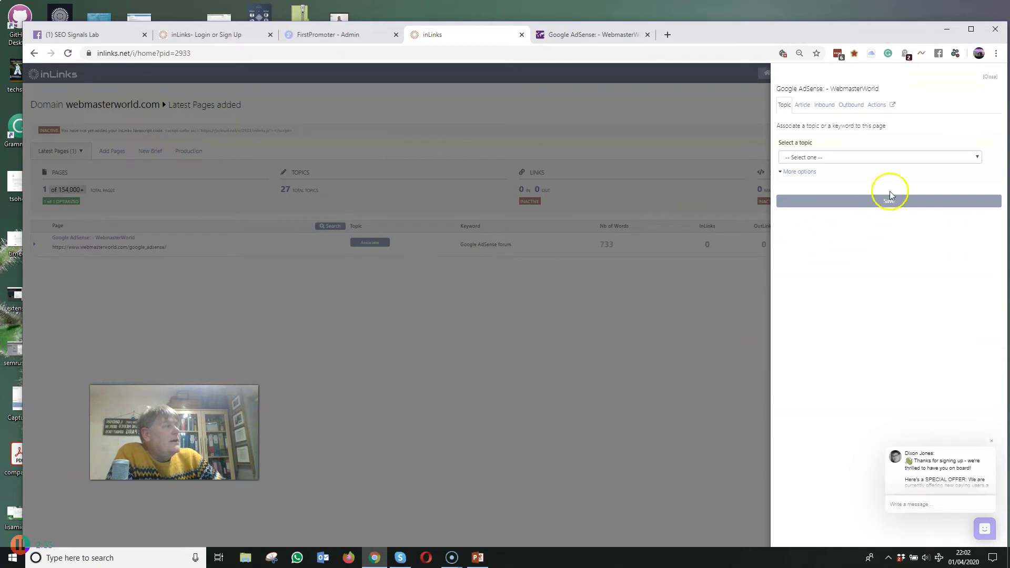
click(976, 158)
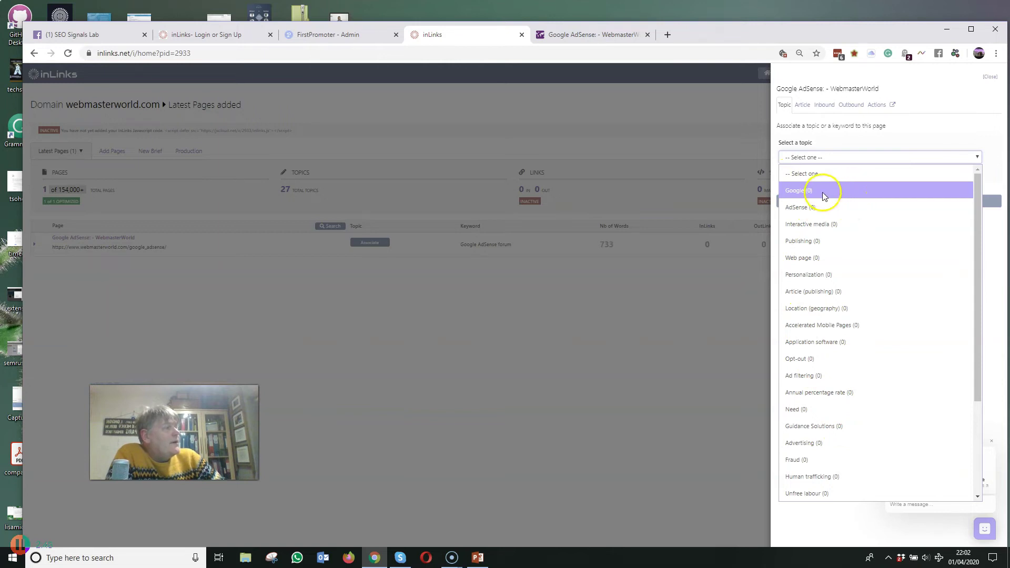
click(801, 193)
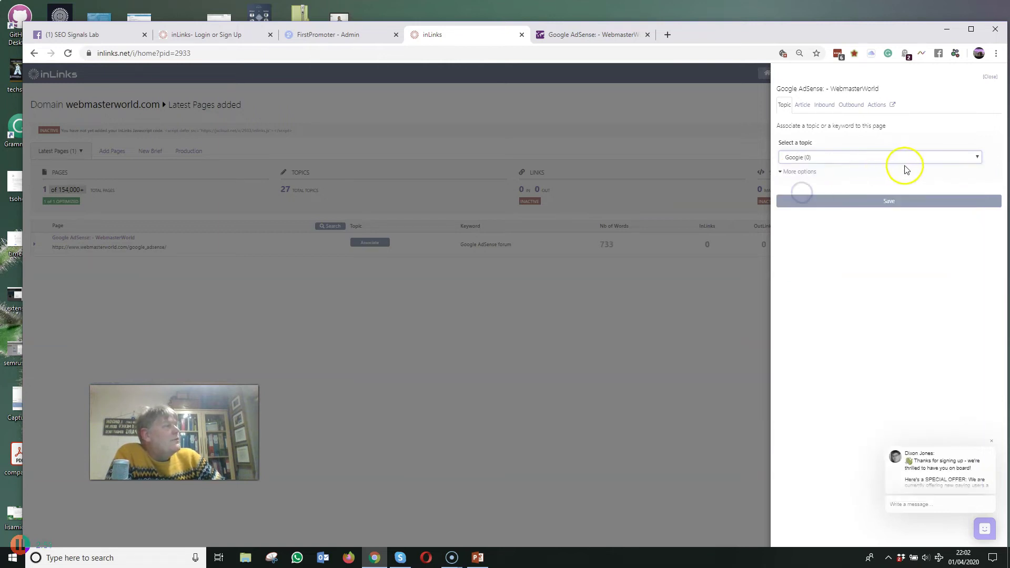
click(869, 202)
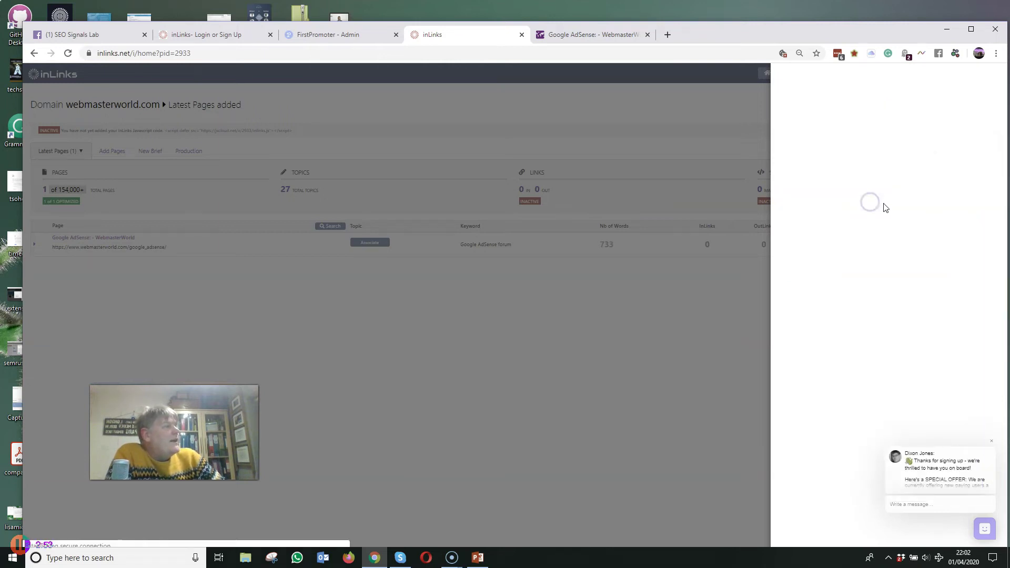
click(799, 139)
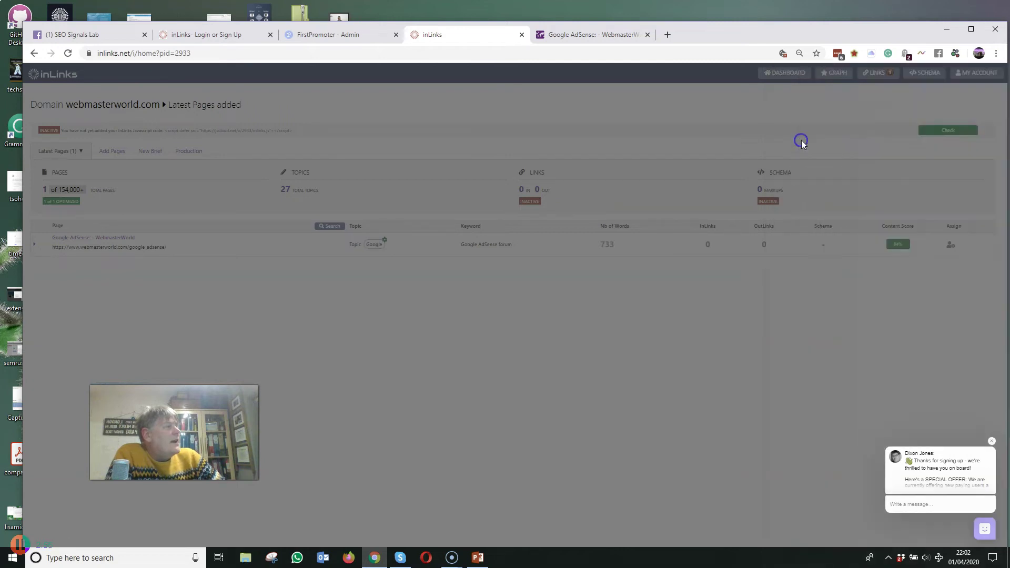
In the Google-topic view, add AdSense as a second topic to the AdSense page and save
click(374, 246)
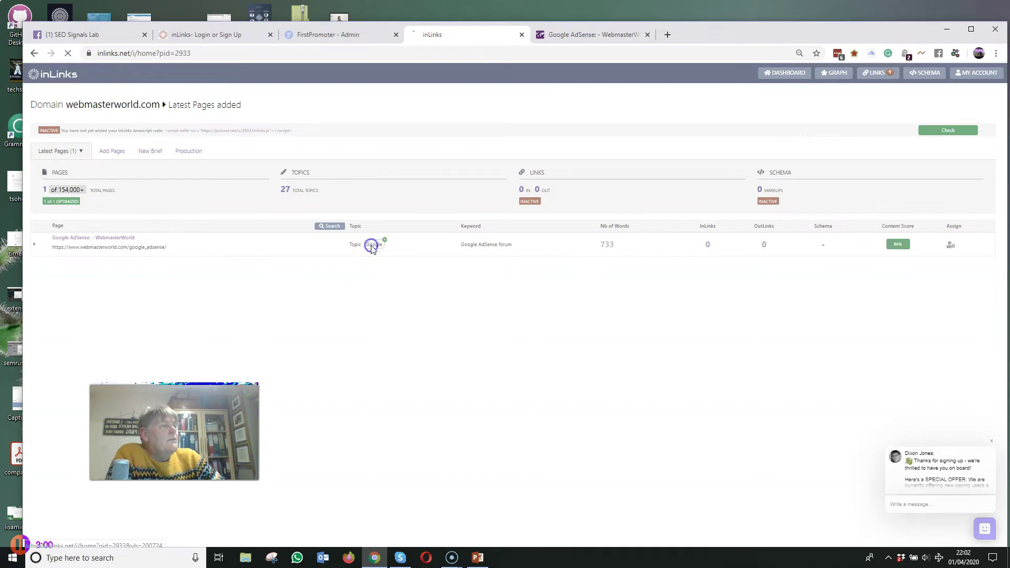
click(128, 238)
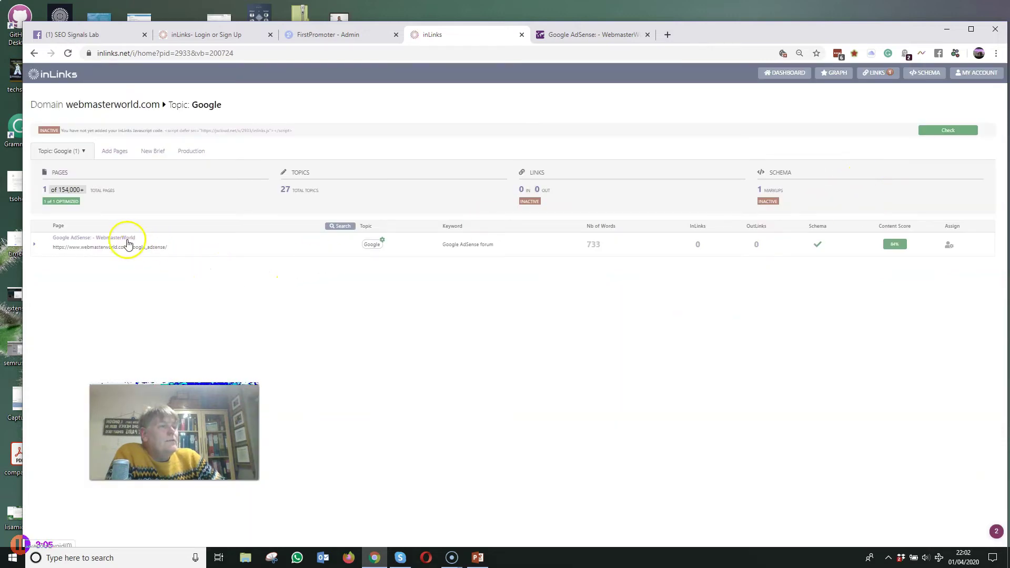
click(126, 236)
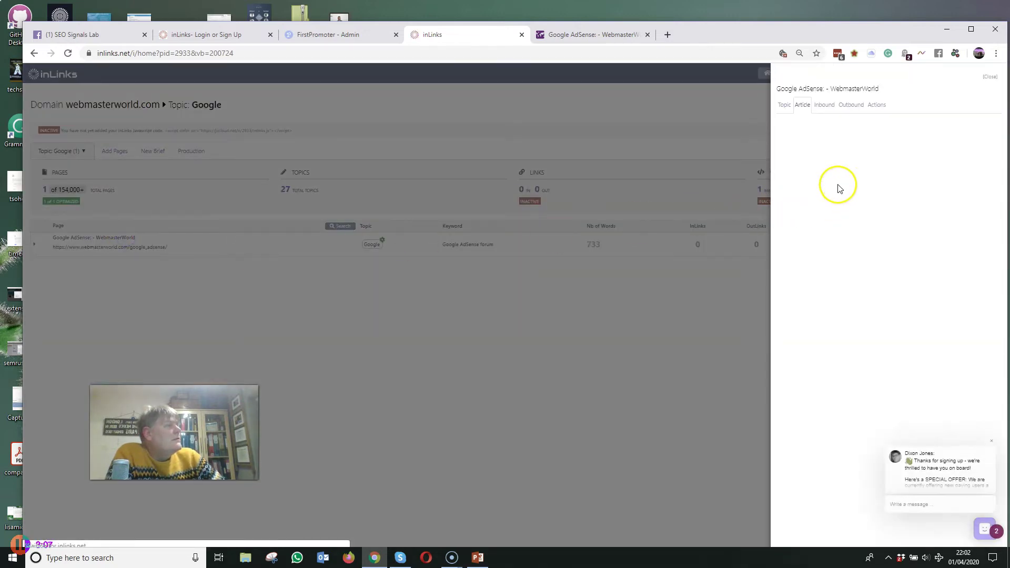
click(784, 105)
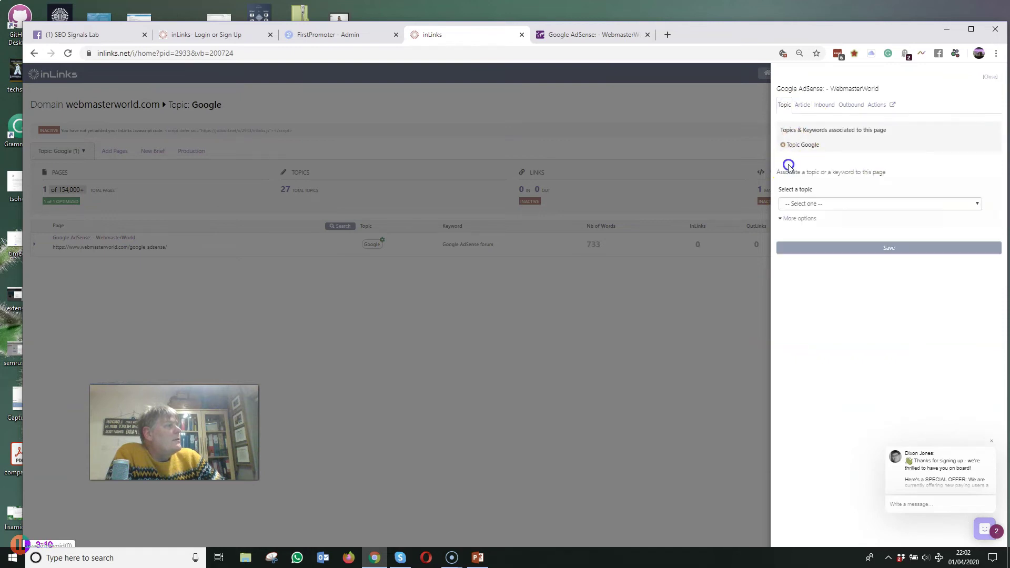
click(977, 207)
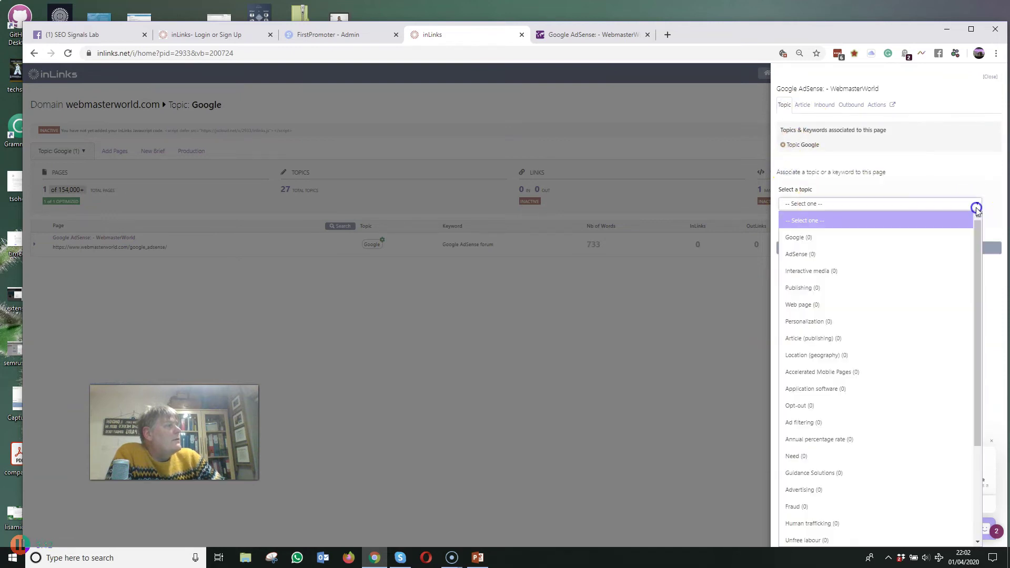
click(814, 255)
click(891, 248)
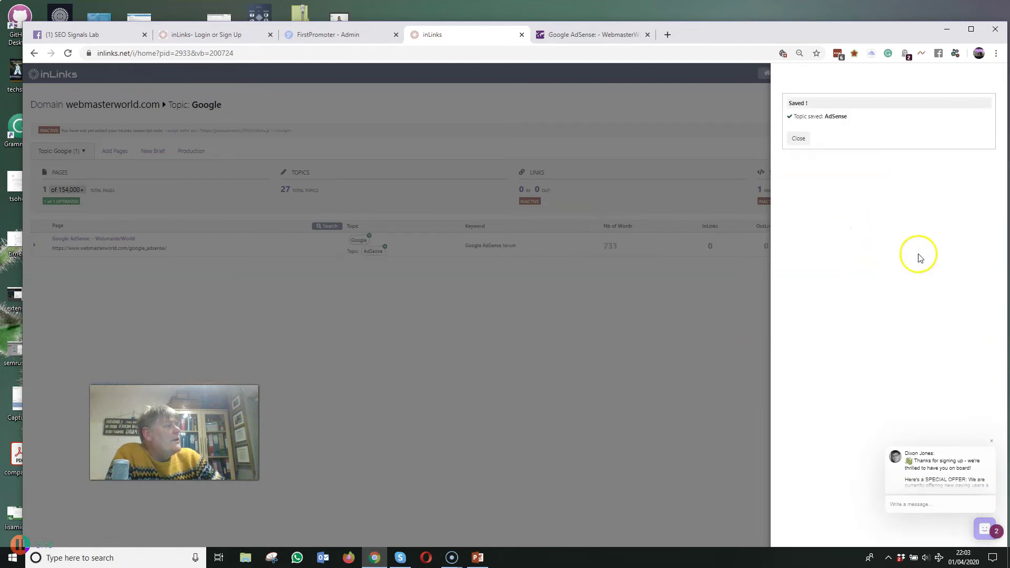
click(798, 139)
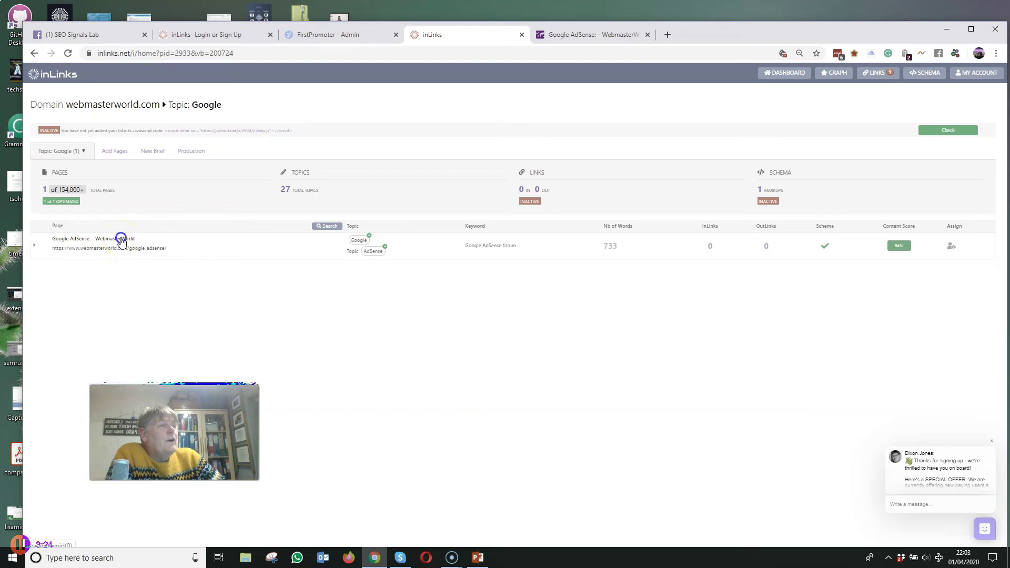
click(121, 240)
click(787, 106)
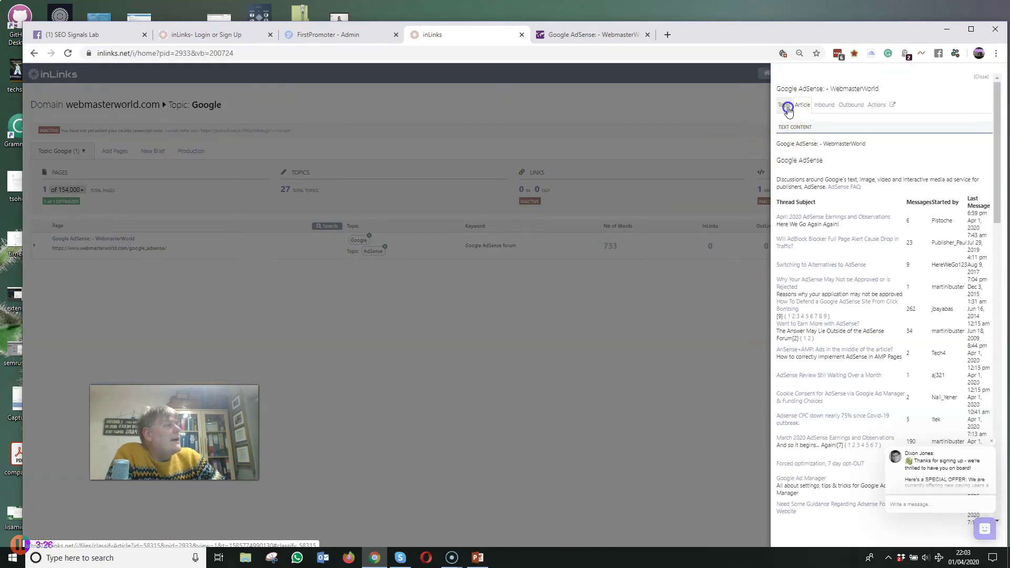
click(796, 175)
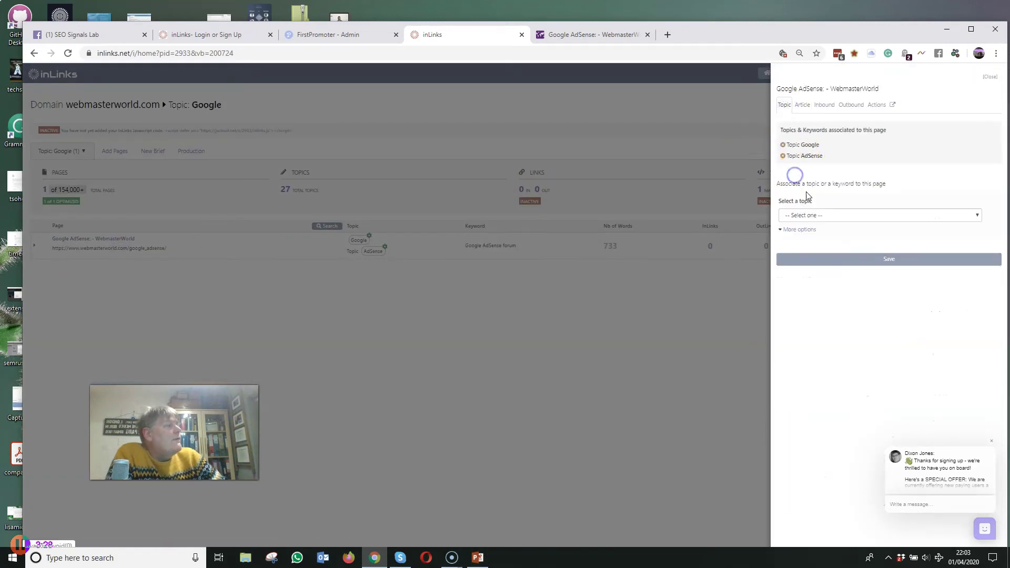
click(813, 229)
click(794, 258)
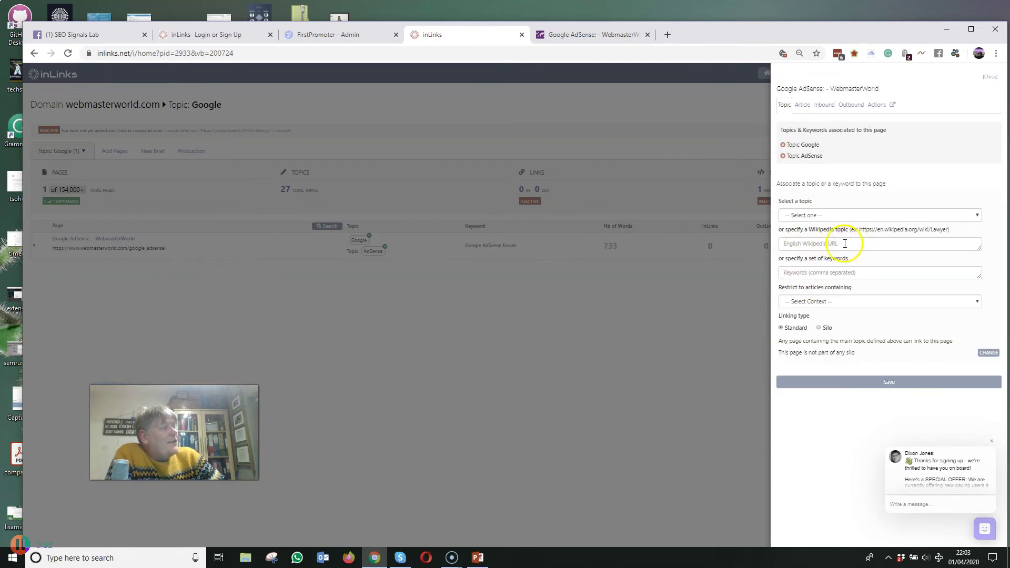
click(797, 245)
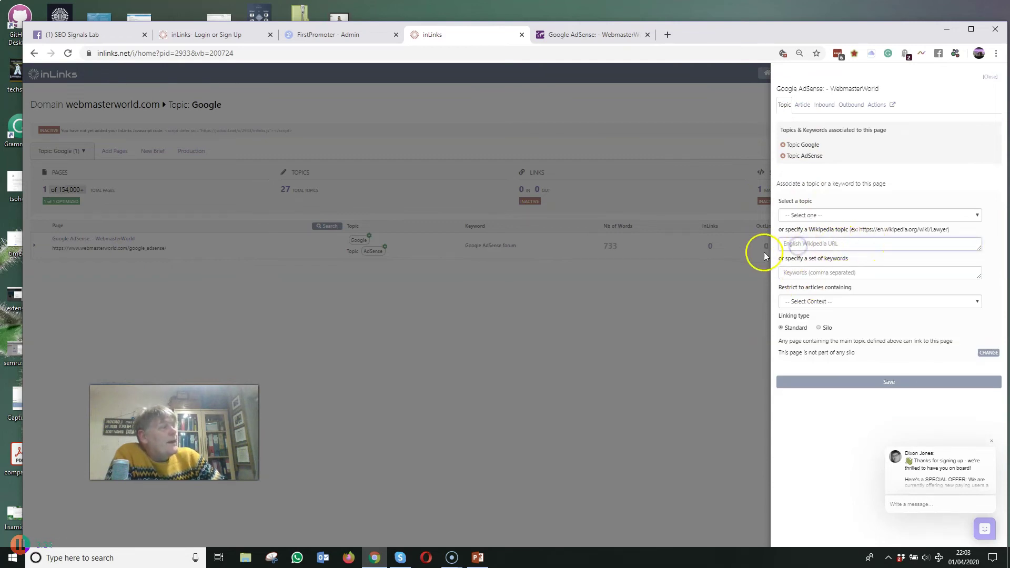
click(638, 358)
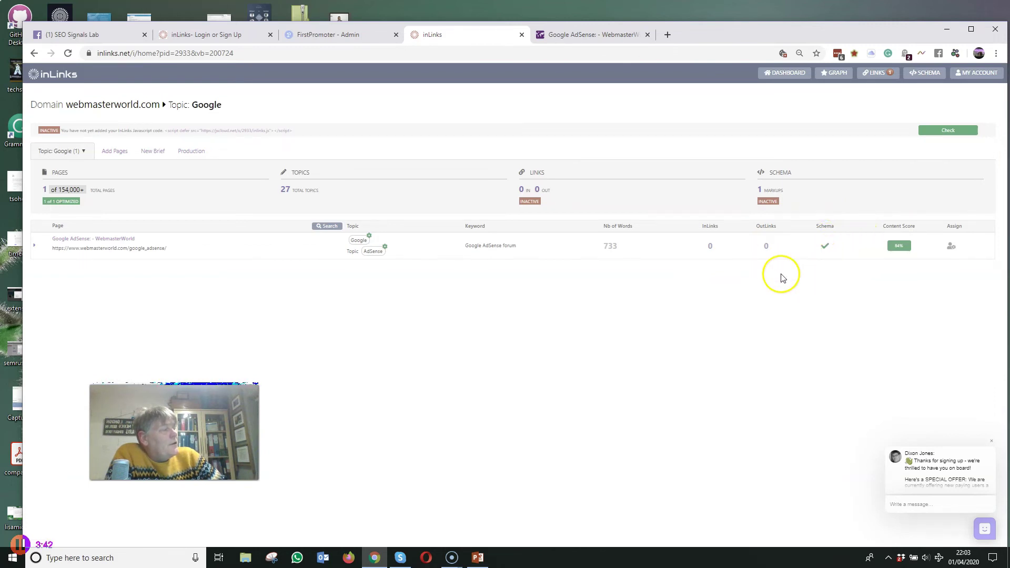
Expand the AdSense page's Schema.org JSON-LD markup, with Google and AdSense as about entities
click(825, 250)
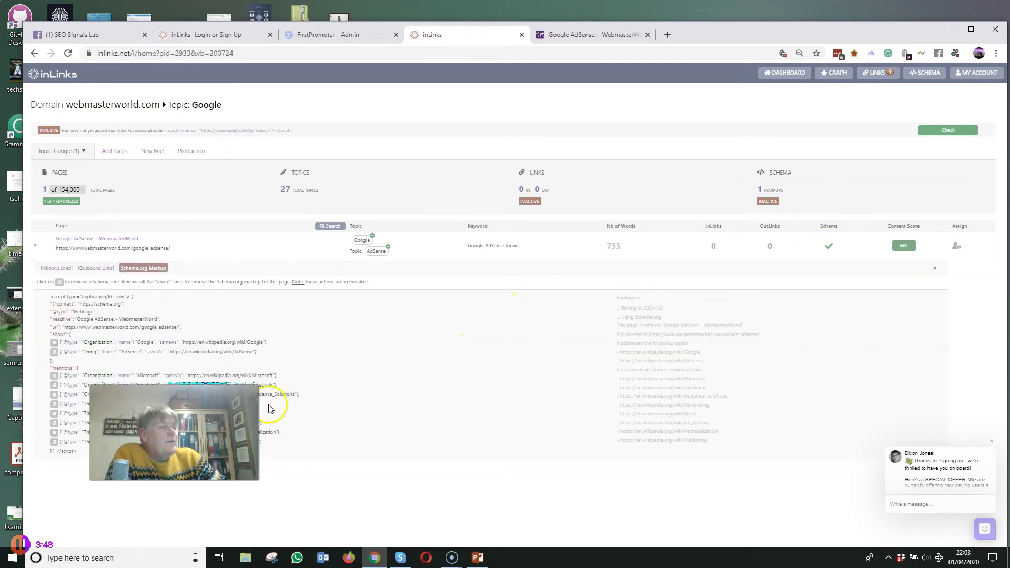
drag(266, 406, 365, 469)
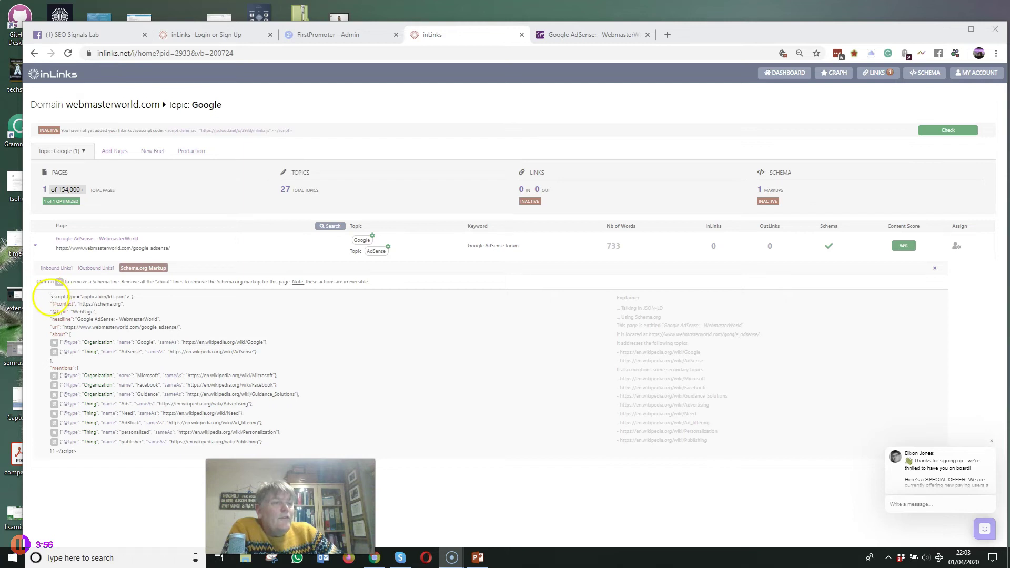
drag(50, 301, 96, 448)
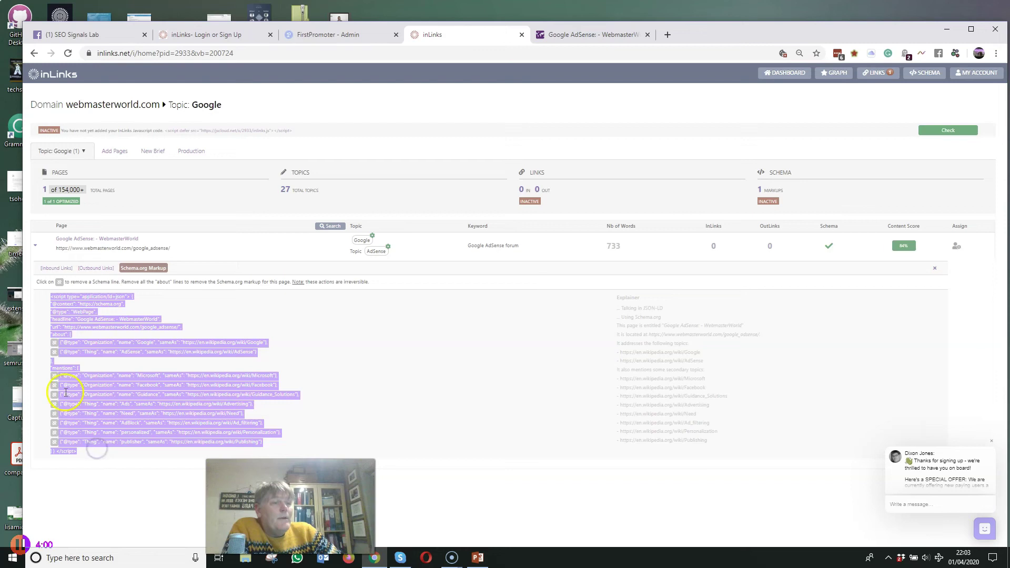
click(355, 335)
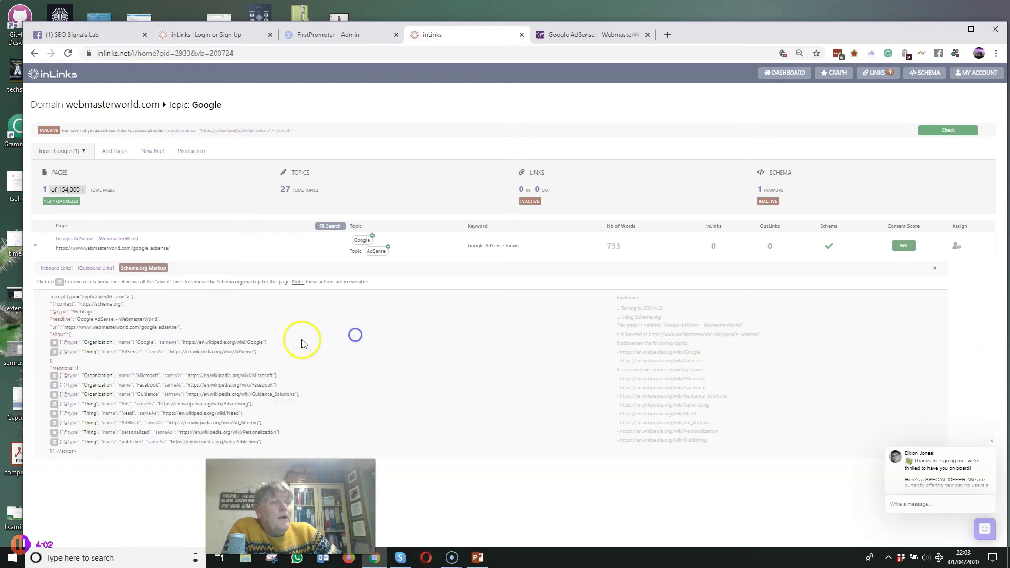
Remove the Need, Facebook and Microsoft mentions from the schema markup, leaving five mentions
click(54, 415)
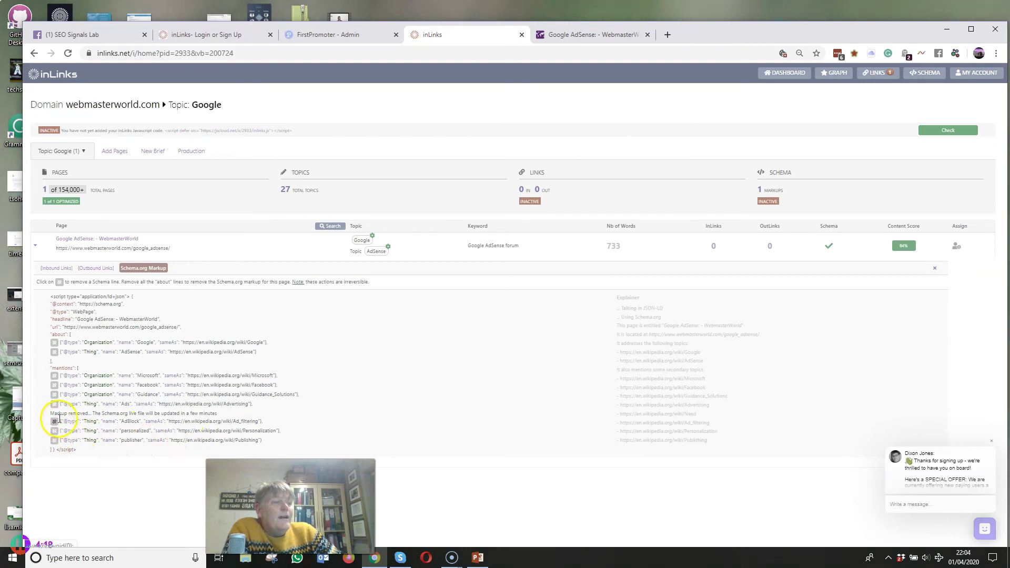
click(55, 386)
click(56, 386)
click(55, 375)
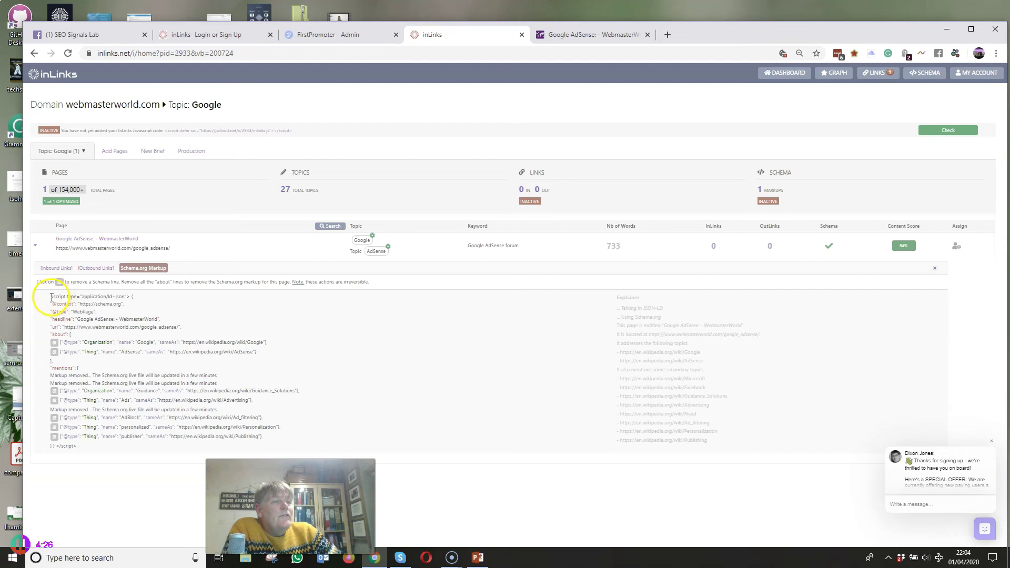
drag(51, 296, 84, 446)
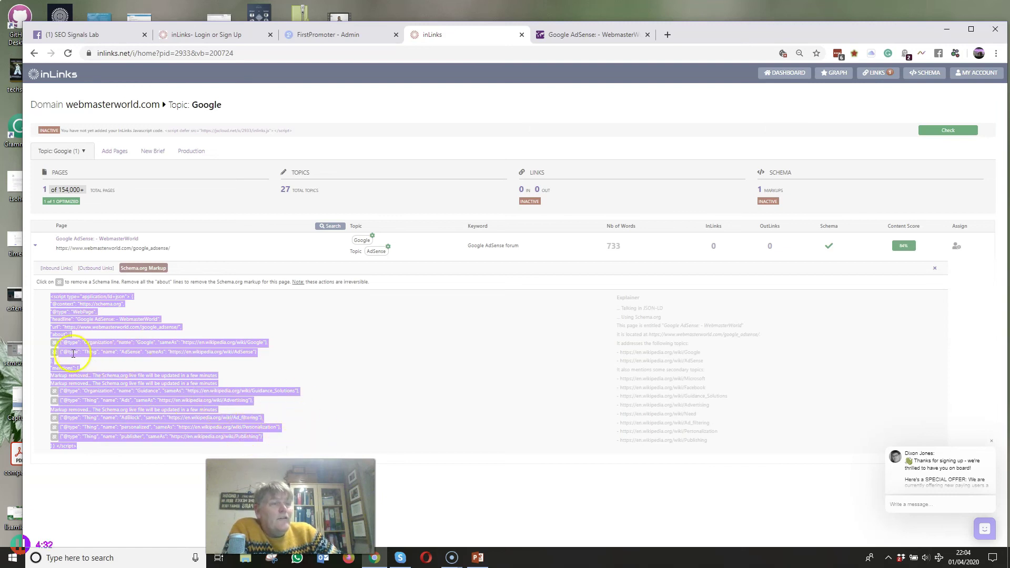
click(489, 367)
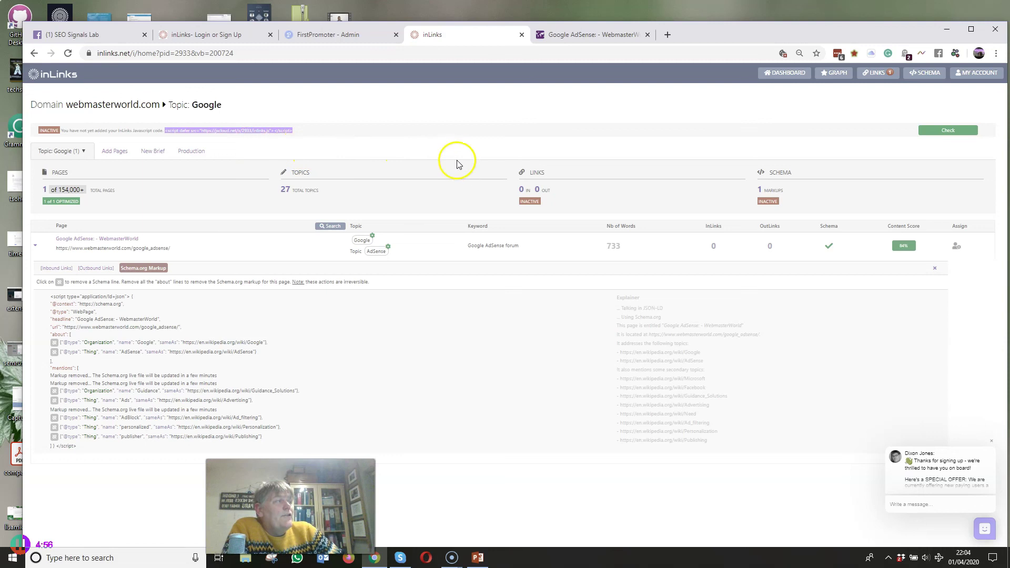
click(378, 147)
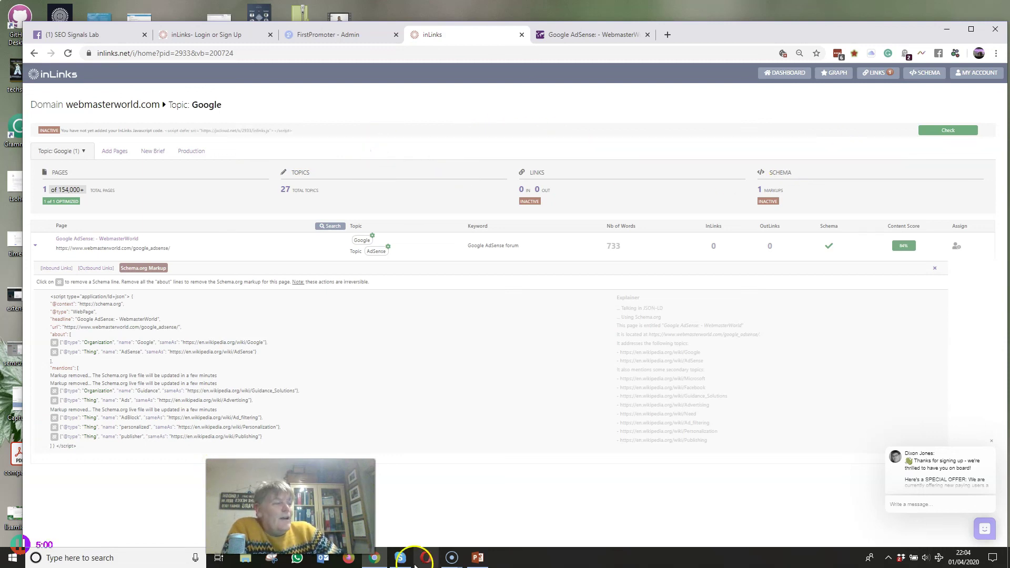
mouse_move(454, 562)
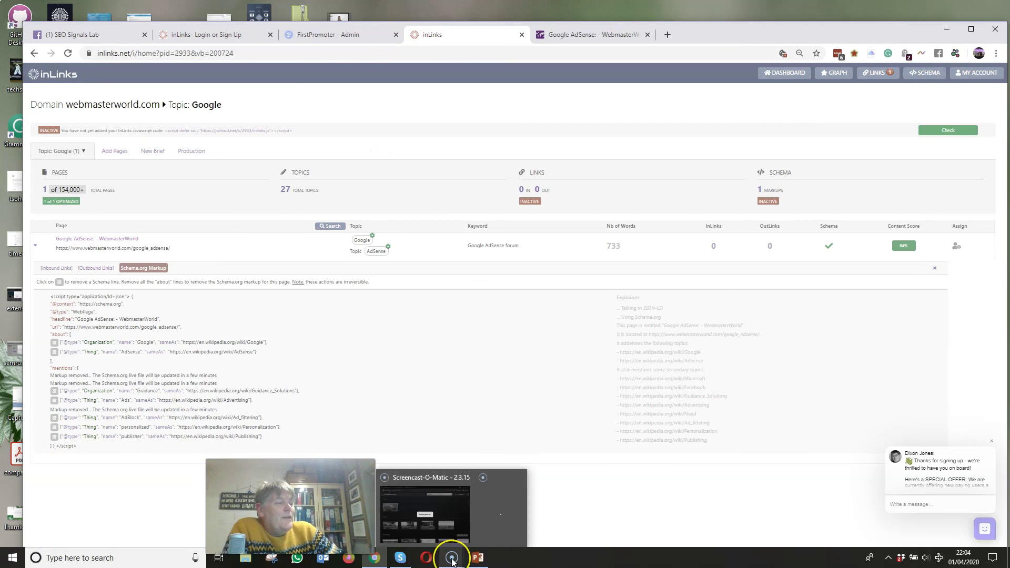